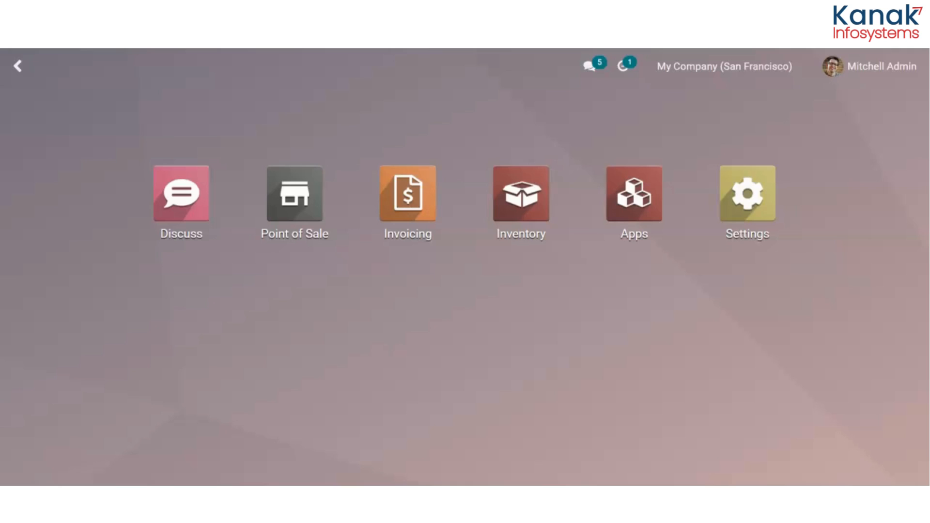
Save the inventory settings with Lots & Serial Numbers and Expiration Dates enabled under Traceability
left_click(724, 204)
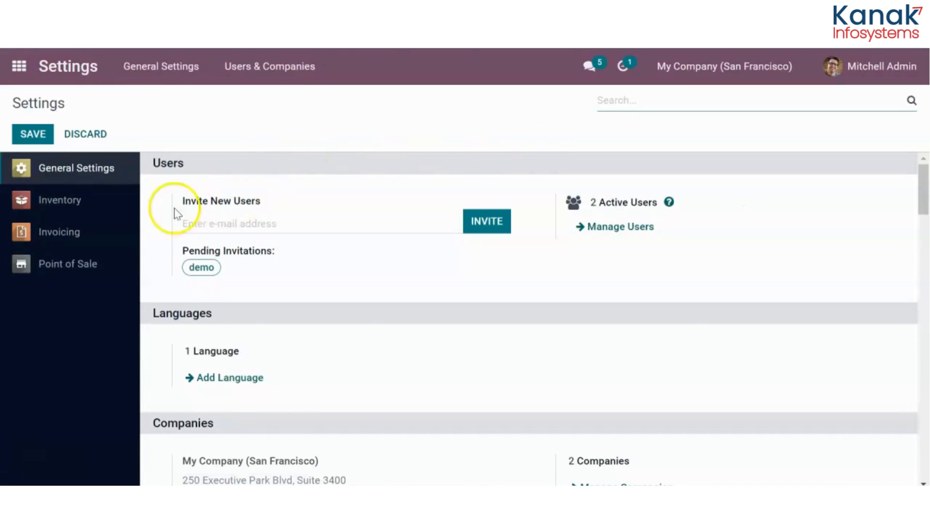
left_click(98, 212)
scroll(473, 245, "down", 15)
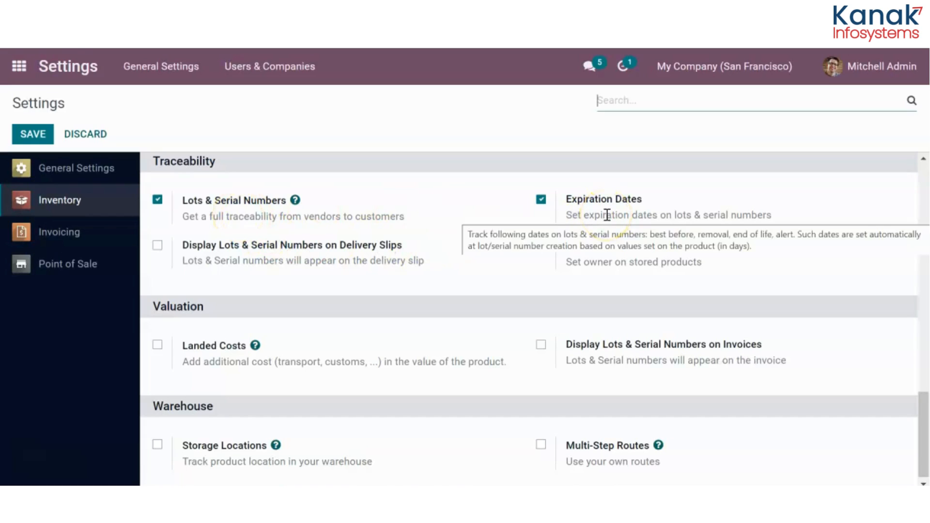
left_click(31, 137)
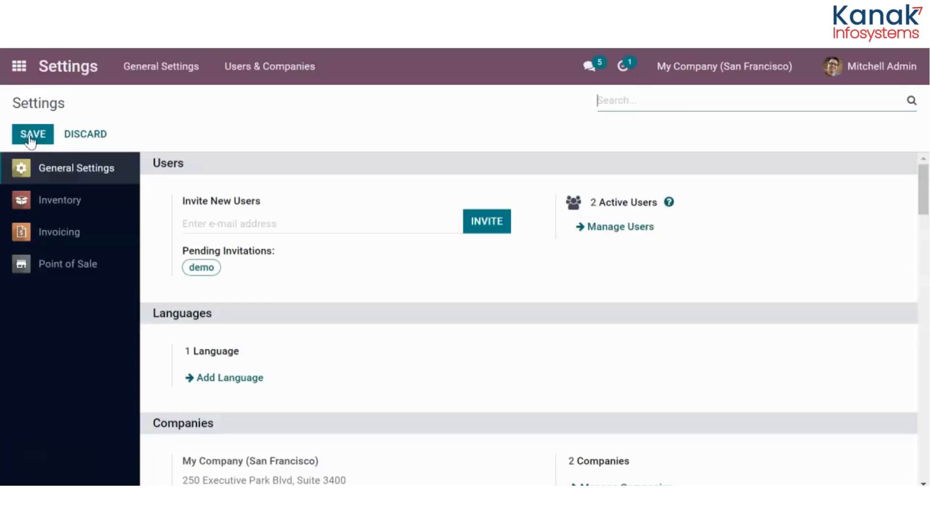
Switch to the Inventory app and open the Cabinet with Doors product from the product list
left_click(19, 66)
left_click(396, 218)
left_click(527, 199)
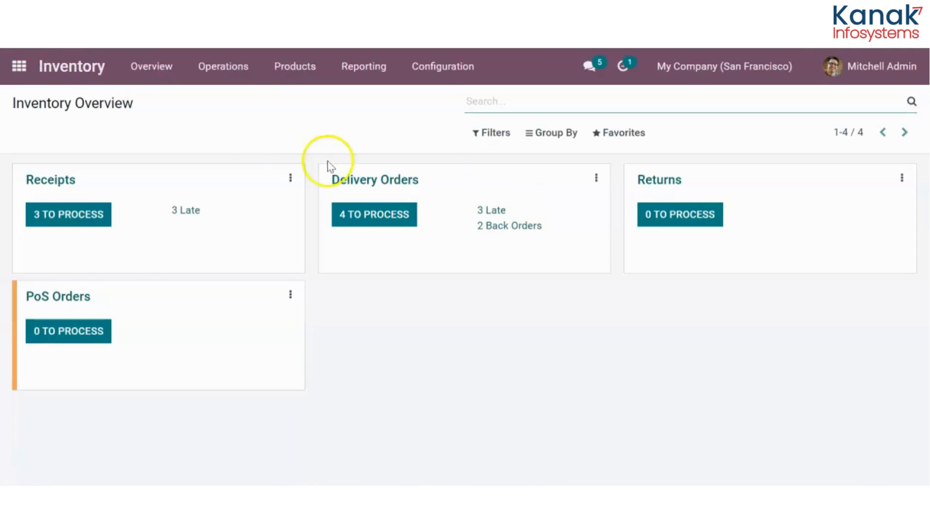
left_click(303, 73)
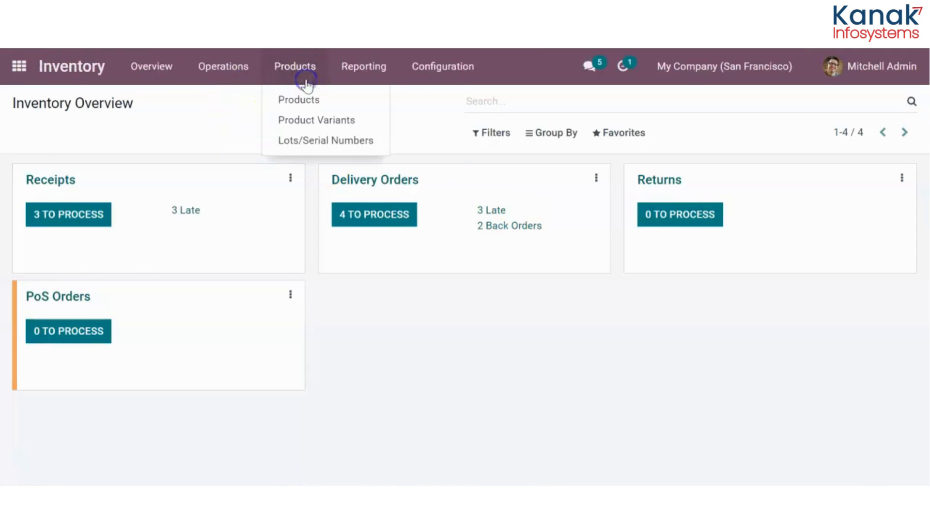
left_click(310, 101)
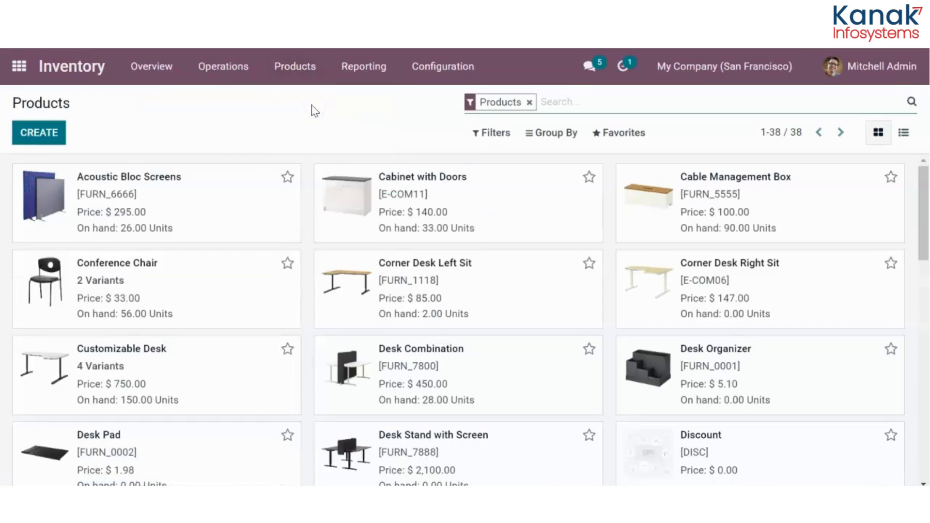
left_click(339, 209)
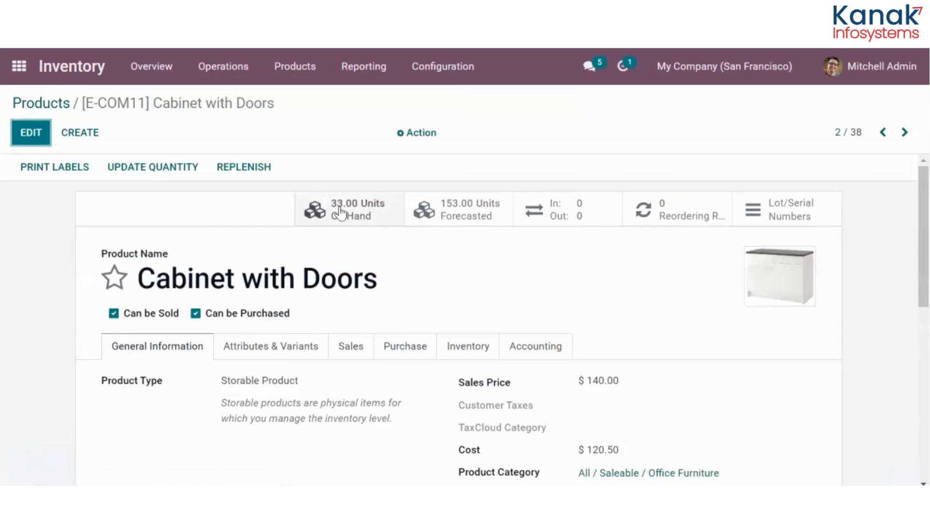
Set the product's Expiration Time to 15 days and Best Before Time to 10 days in its inventory details, and save
scroll(357, 398, "down", 1)
scroll(358, 397, "down", 1)
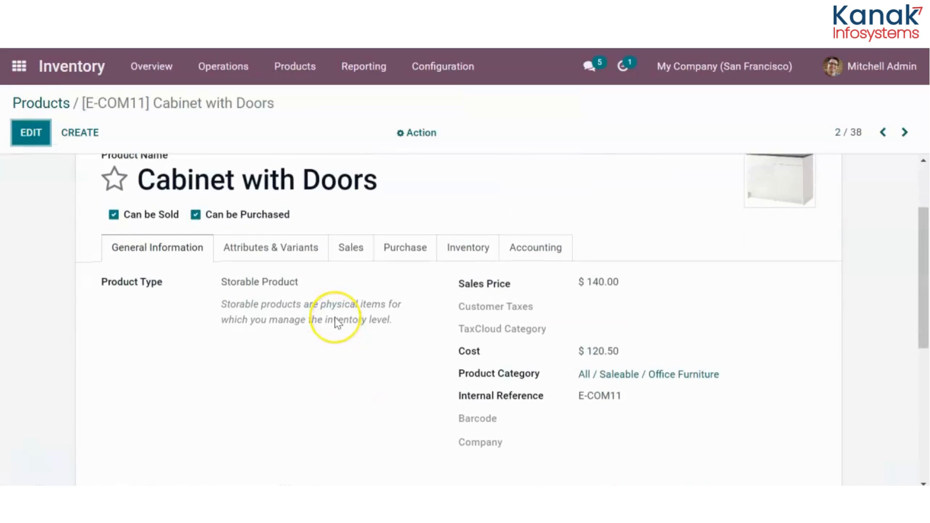
scroll(336, 320, "down", 1)
left_click(466, 227)
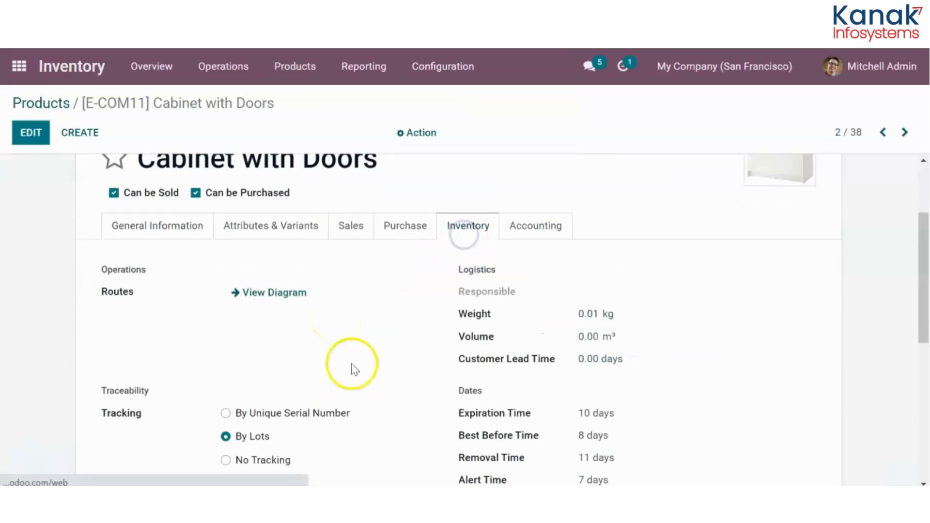
scroll(348, 374, "down", 1)
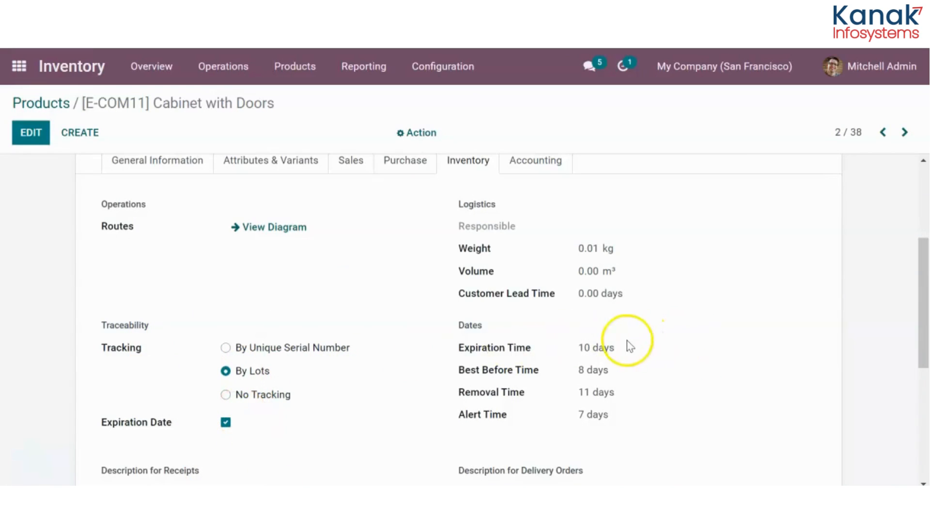
left_click(592, 348)
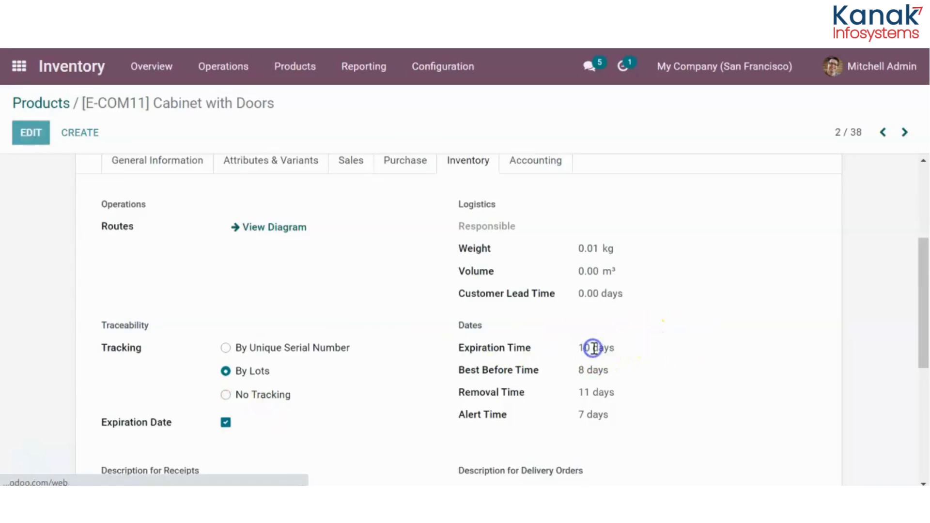
type("15")
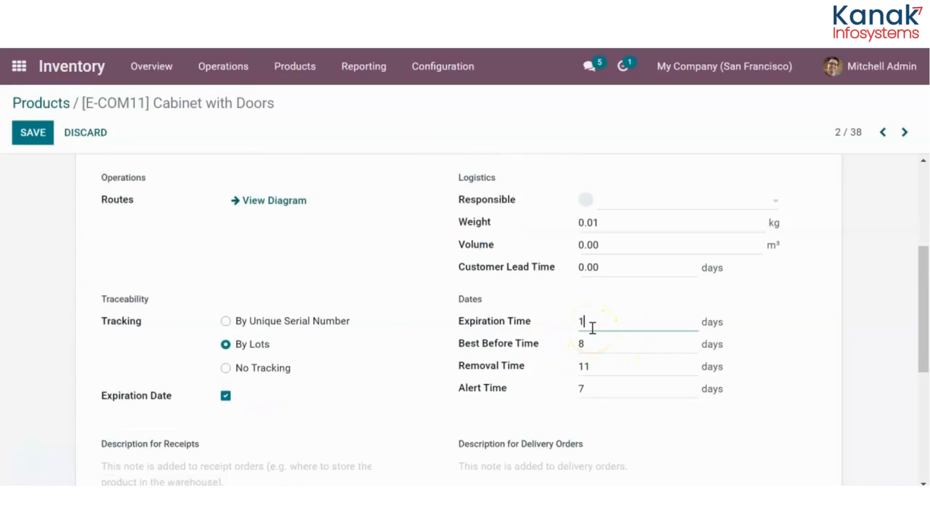
left_click(595, 342)
type("10")
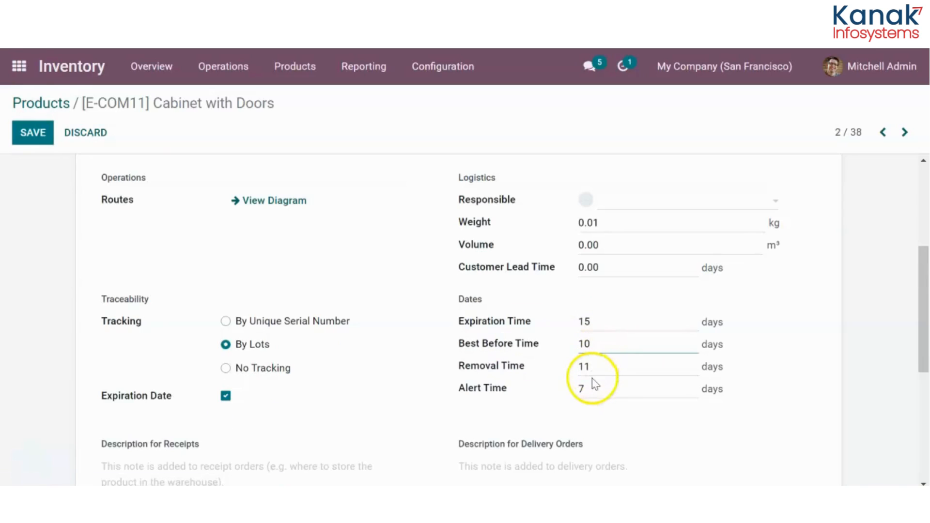
left_click(35, 133)
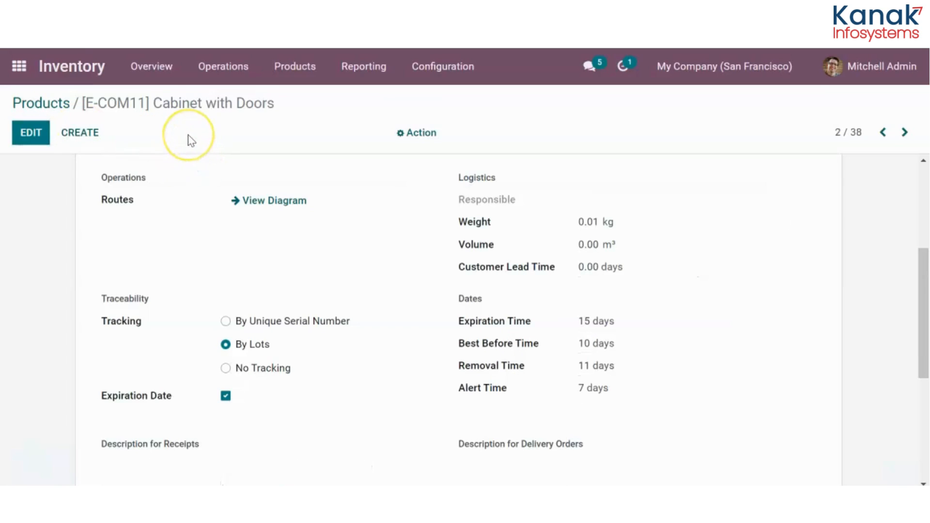
Update the counted quantity of Cabinet with Doors lot 1100011 to 50 and apply it to stock
scroll(177, 222, "up", 5)
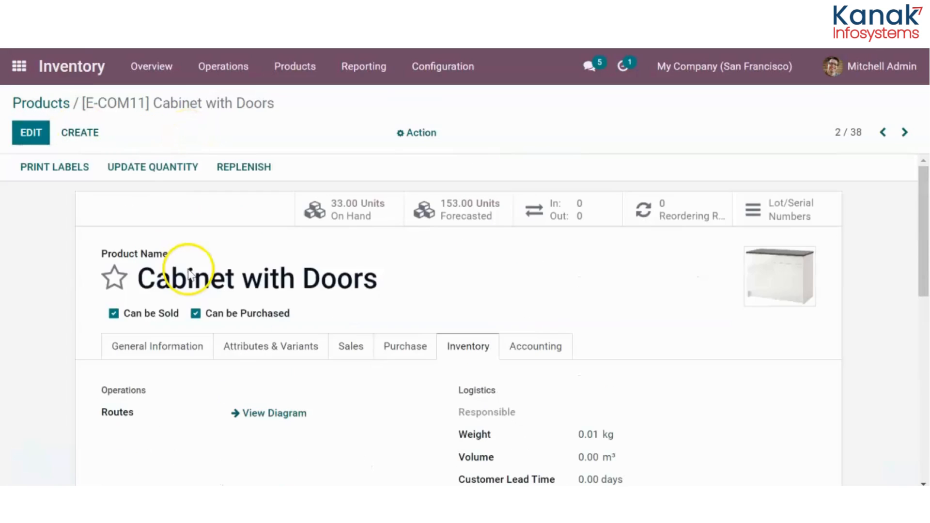
left_click(172, 168)
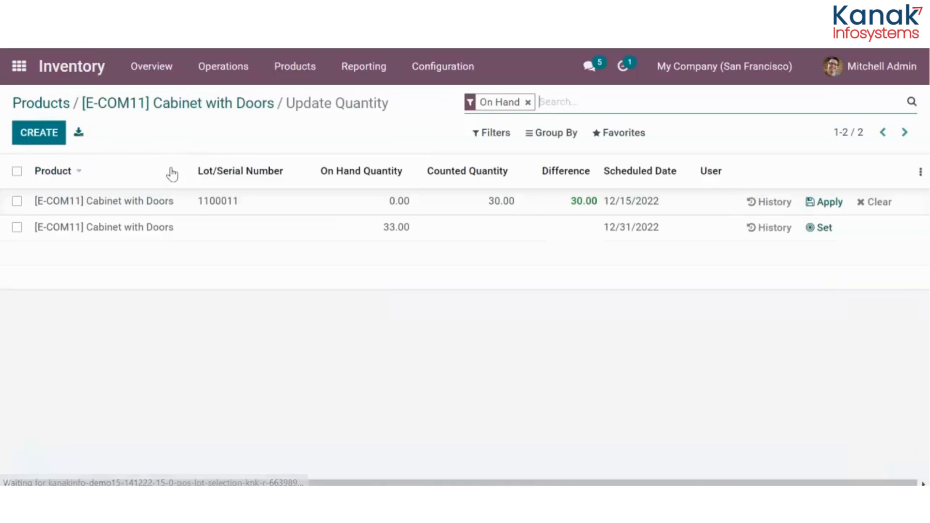
left_click(224, 199)
left_click(503, 201)
key("BackSpace")
type("5")
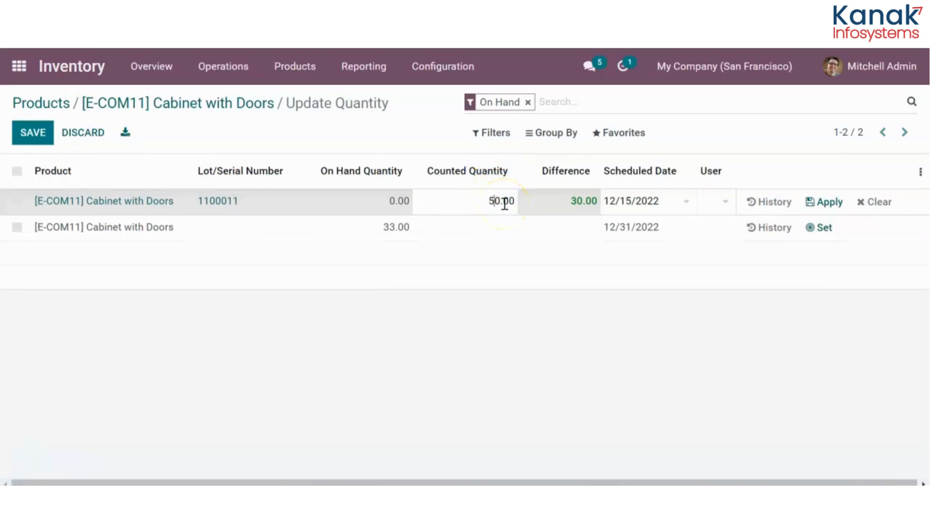
left_click(831, 200)
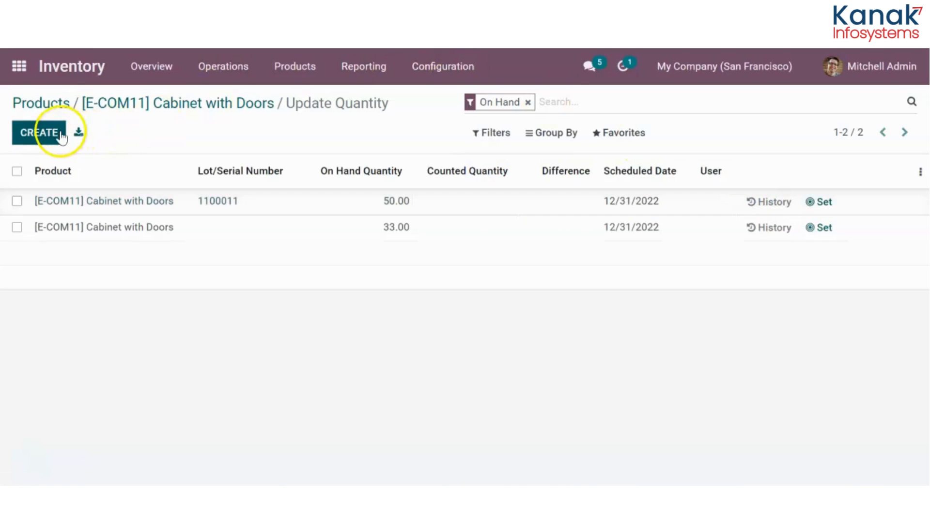
Switch to the Point of Sale app and open a new Shop session showing all product categories
left_click(19, 66)
left_click(289, 217)
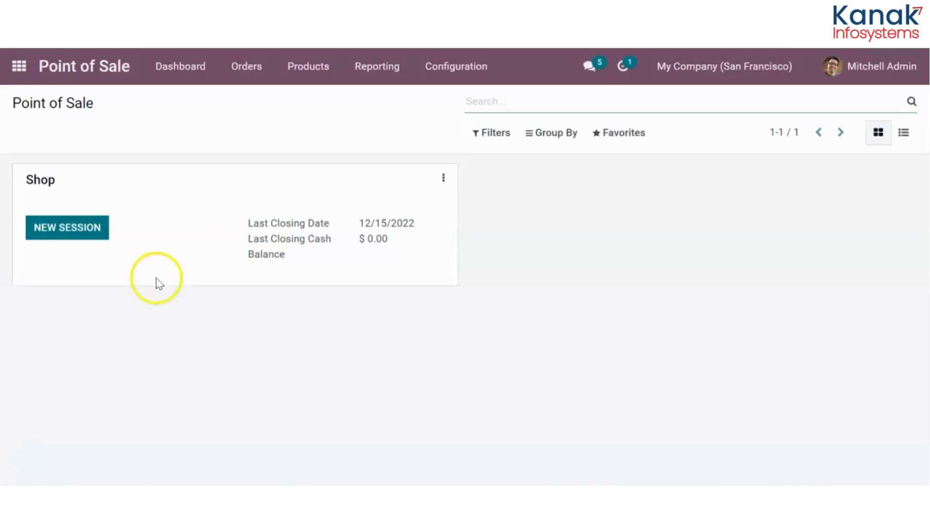
left_click(79, 231)
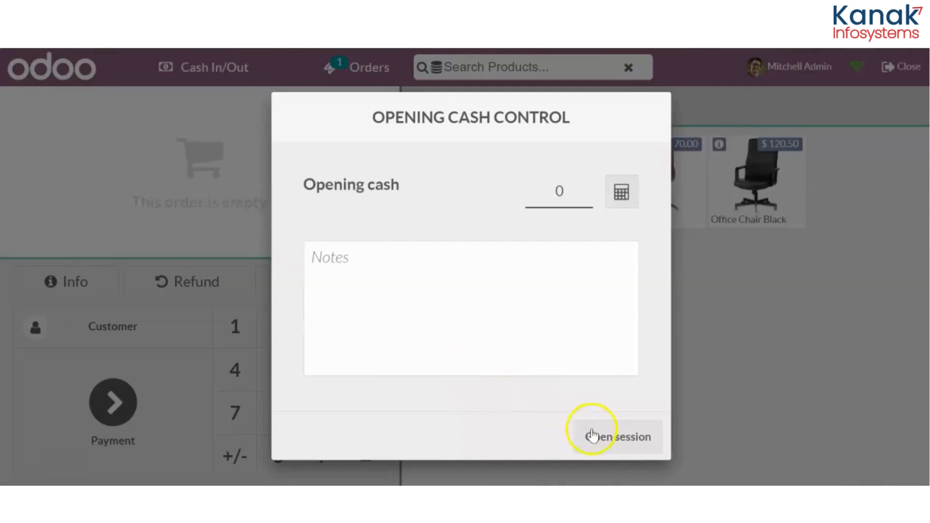
left_click(600, 437)
left_click(420, 108)
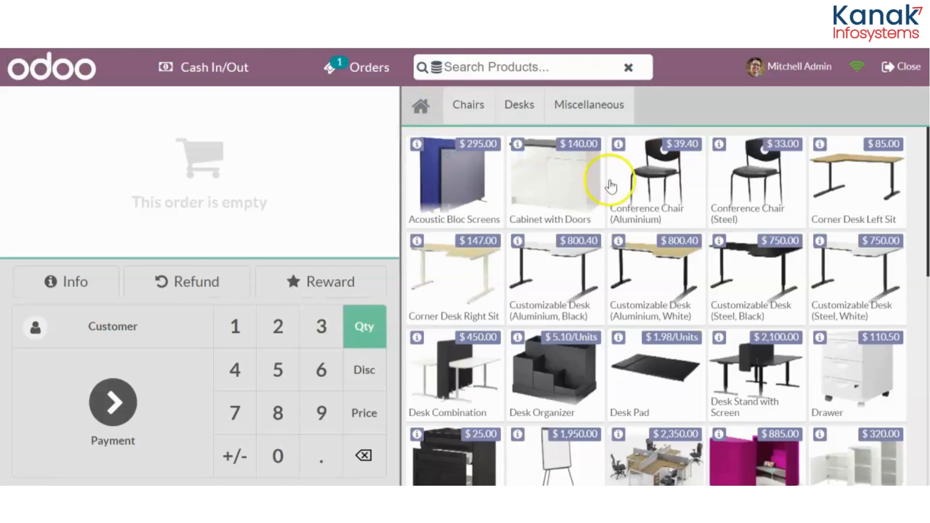
Add Cabinet with Doors to the order with lot 1100011 and a quantity of 10
left_click(563, 184)
left_click(516, 152)
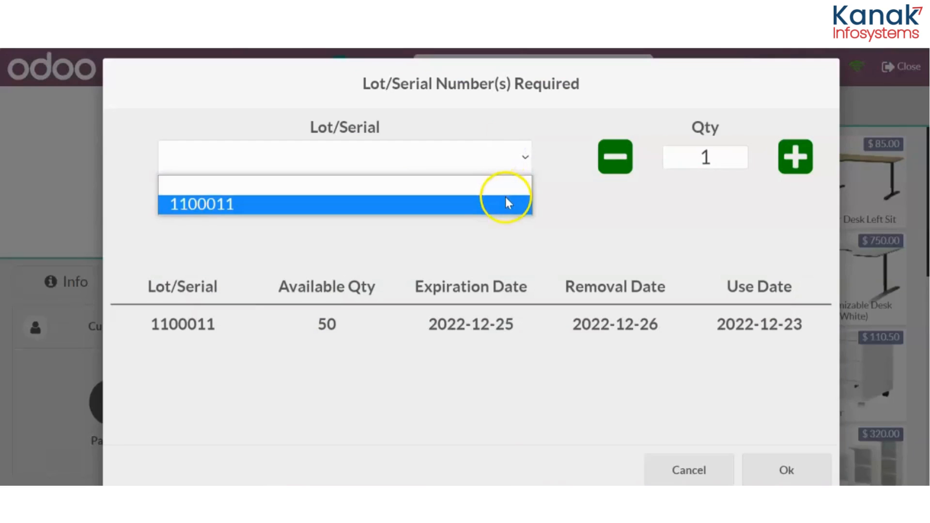
left_click(505, 198)
left_click(726, 154)
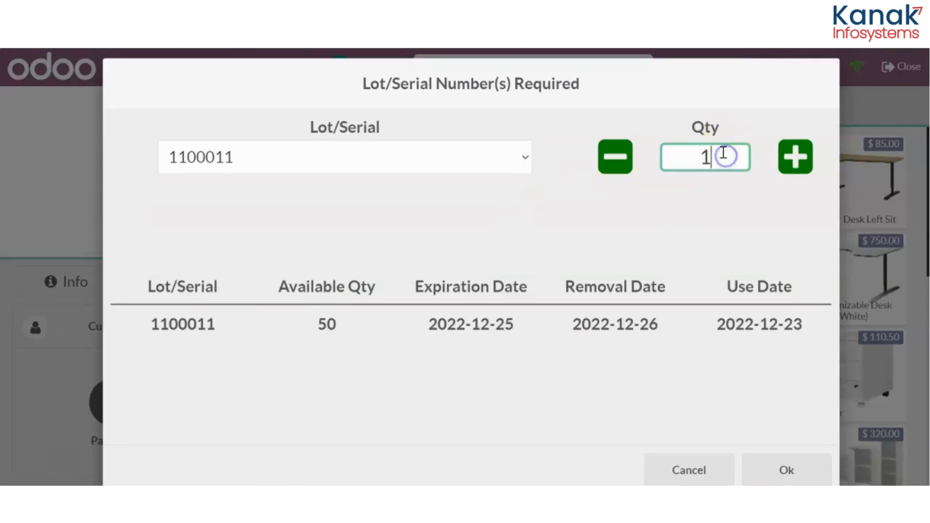
key("BackSpace")
type("10")
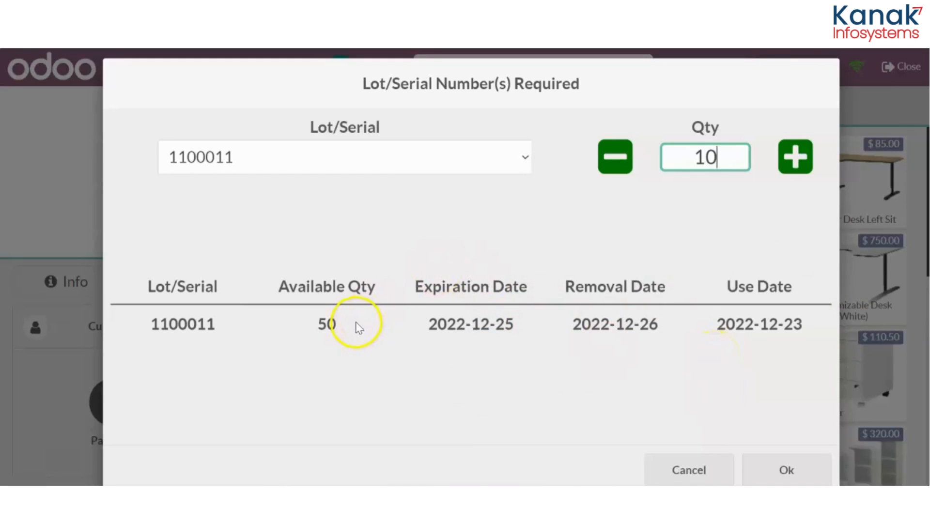
left_click(762, 481)
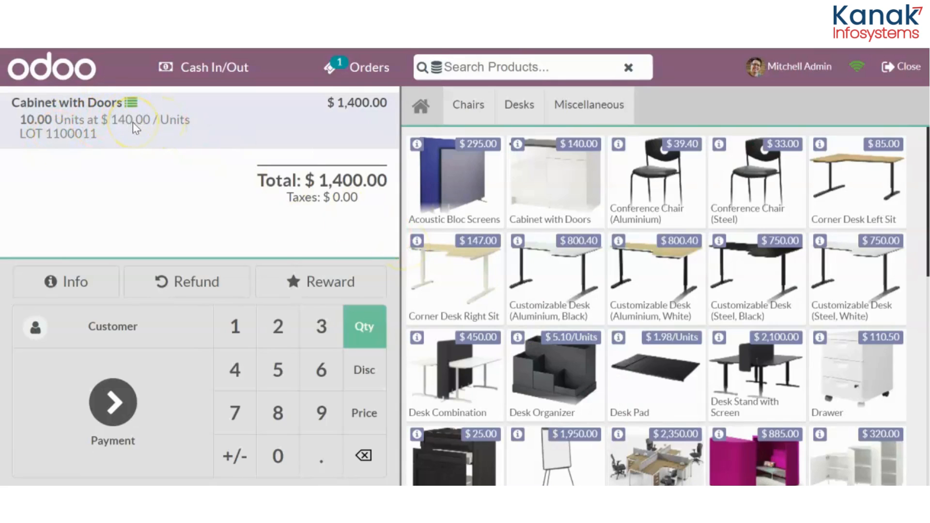
Pay the order in cash, validate the payment and review the receipt's lot line
left_click(138, 384)
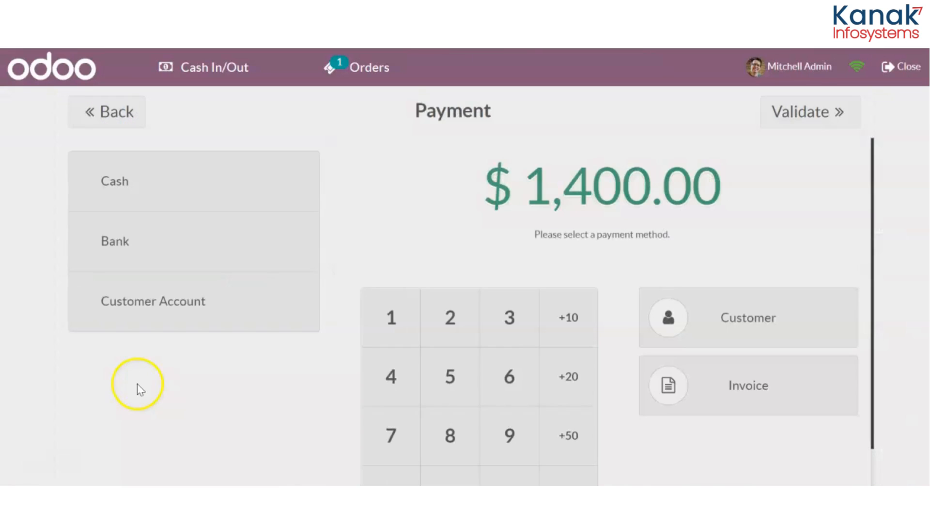
left_click(193, 161)
left_click(779, 117)
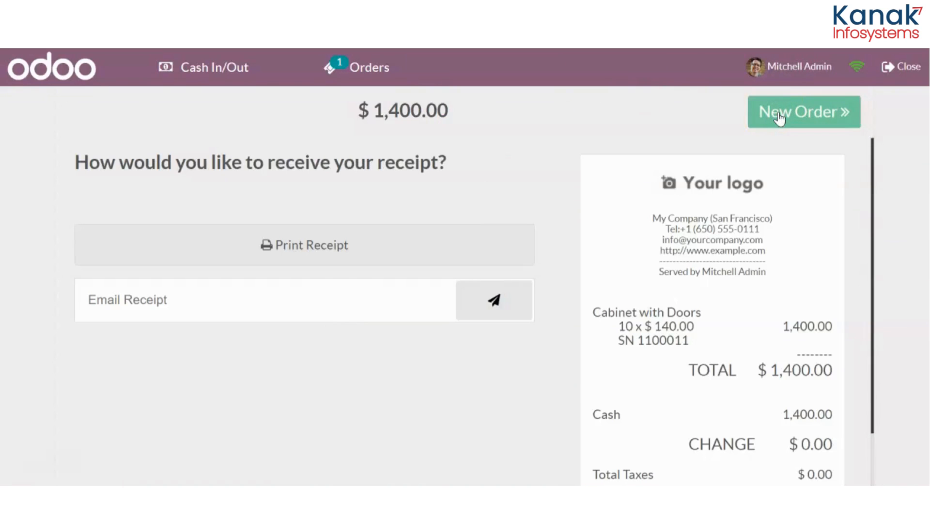
scroll(574, 339, "down", 2)
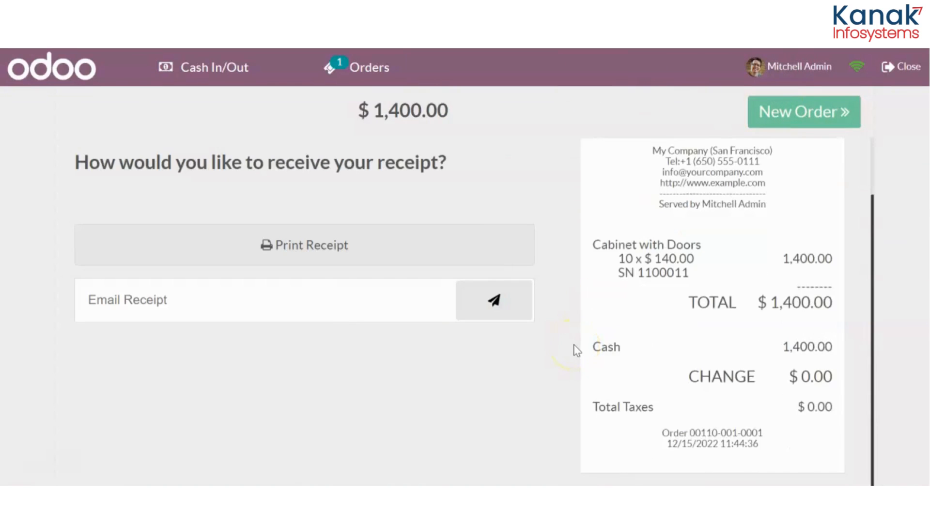
scroll(576, 349, "up", 2)
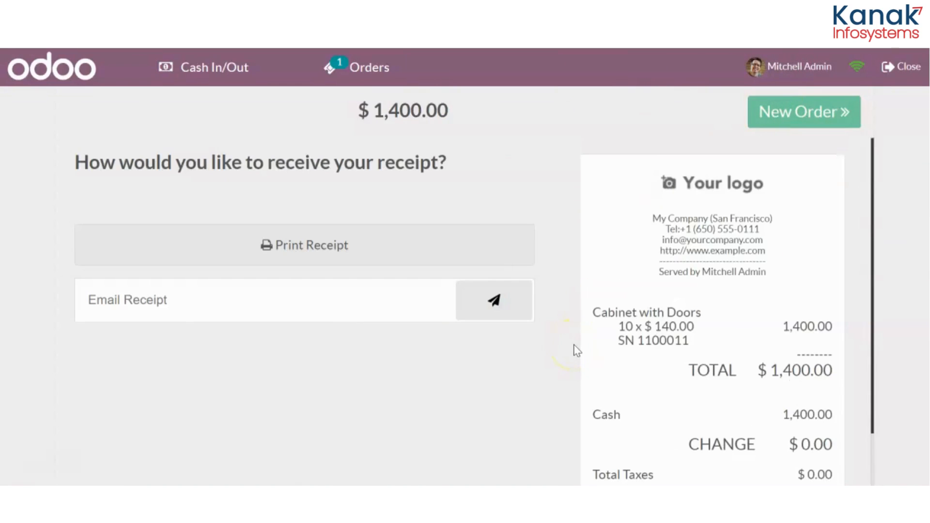